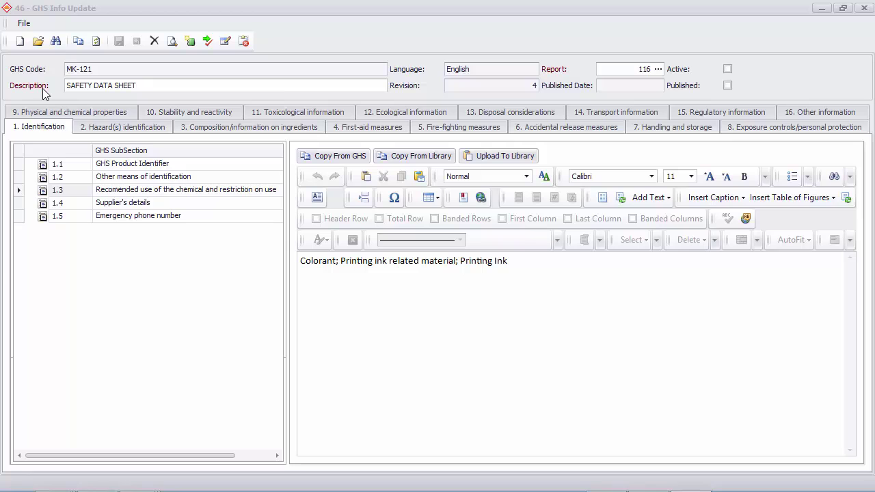
# Step: Review the hazard identification, composition, first-aid and fire-fighting sections of MK-121, including fire-fighting subsections 5.2 and 5.3
pyautogui.click(94, 131)
pyautogui.click(195, 128)
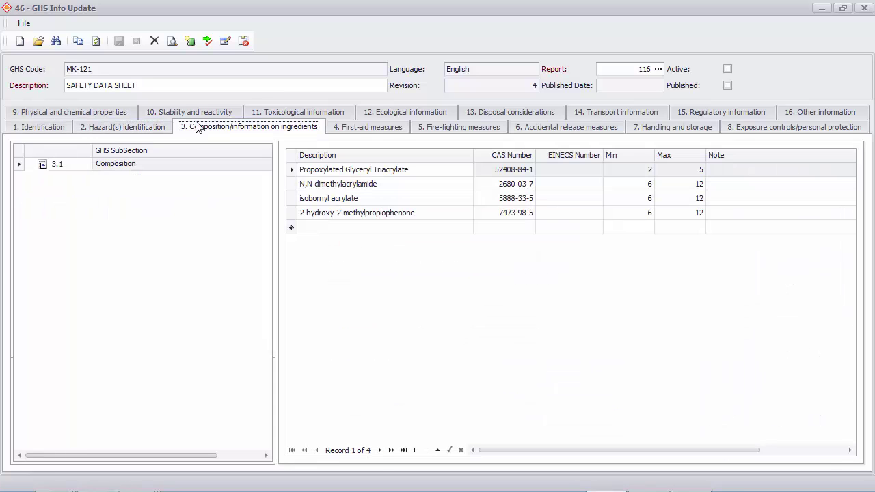
pyautogui.click(383, 128)
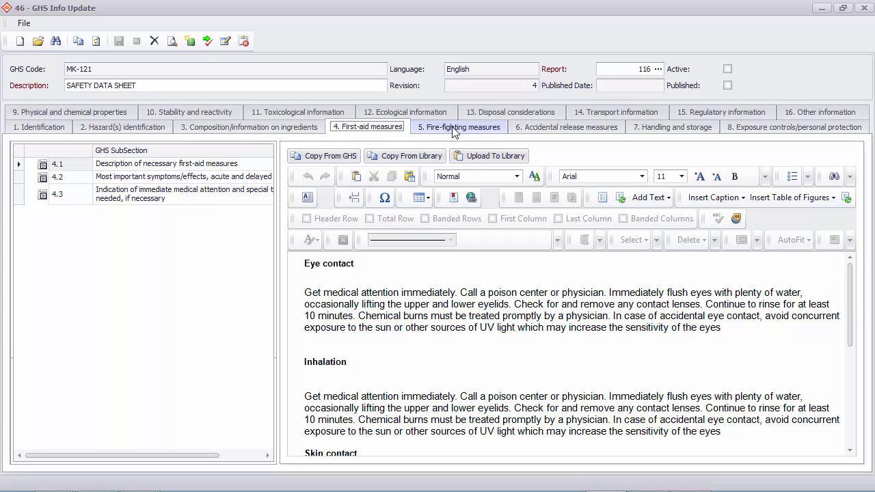
pyautogui.click(476, 130)
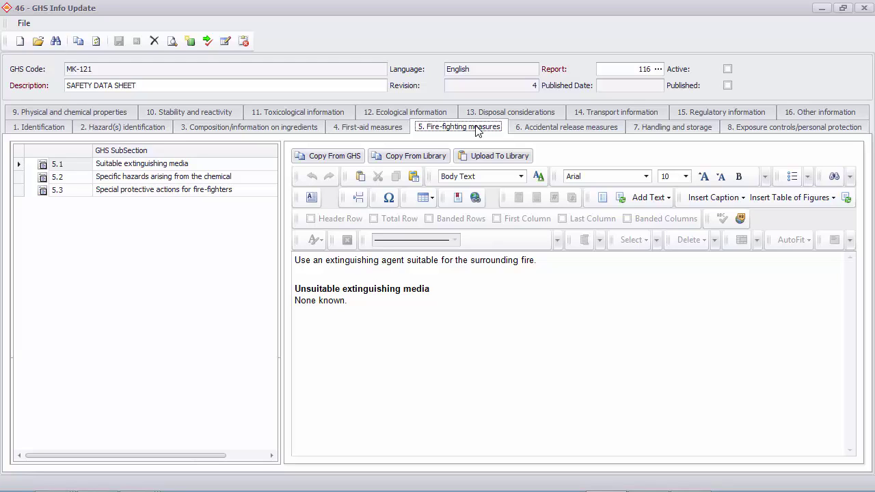
pyautogui.click(149, 175)
pyautogui.click(150, 191)
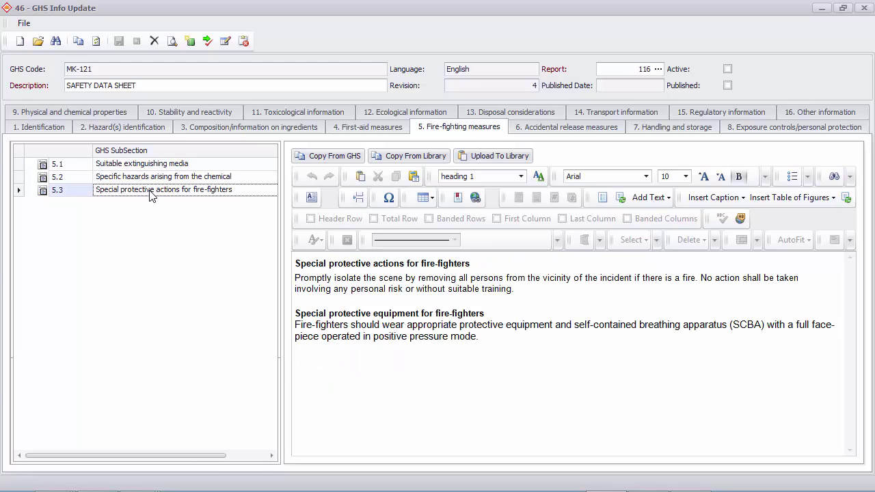
pyautogui.click(153, 179)
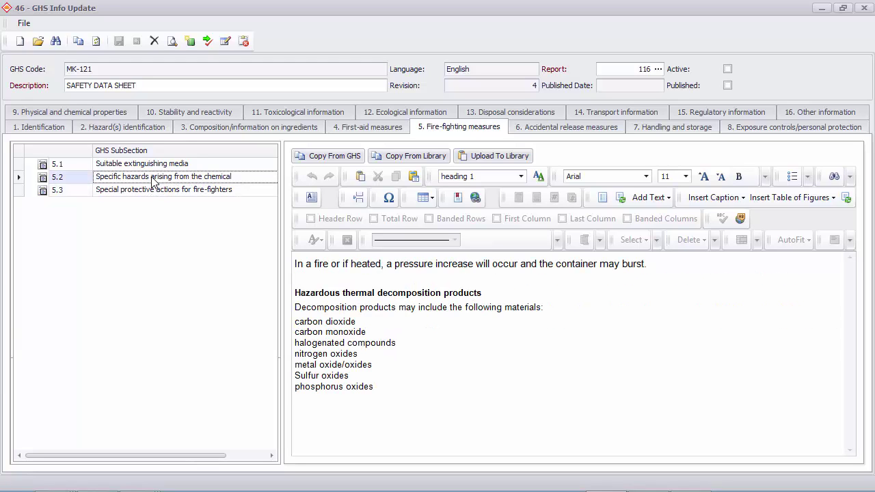
# Step: In the hazard identification section, select the exploding bomb and flame-over-circle pictograms, leaving the gas cylinder unselected
pyautogui.click(141, 130)
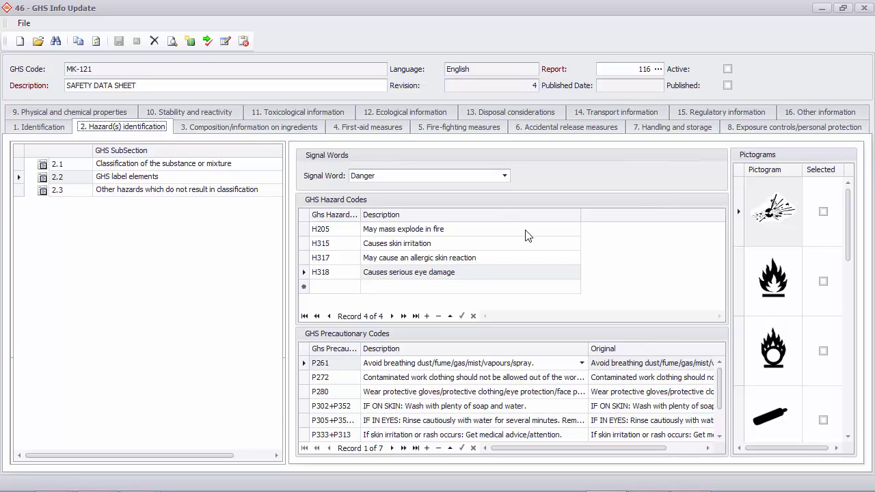
pyautogui.click(825, 213)
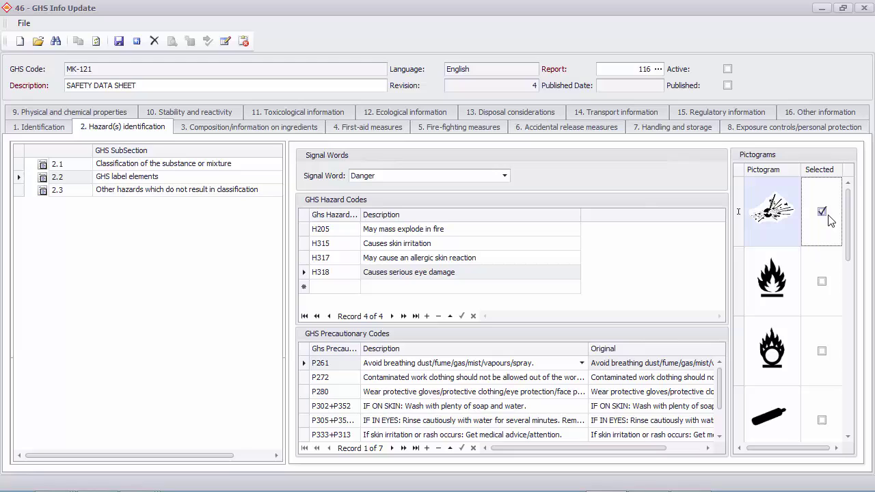
pyautogui.click(823, 351)
pyautogui.click(823, 420)
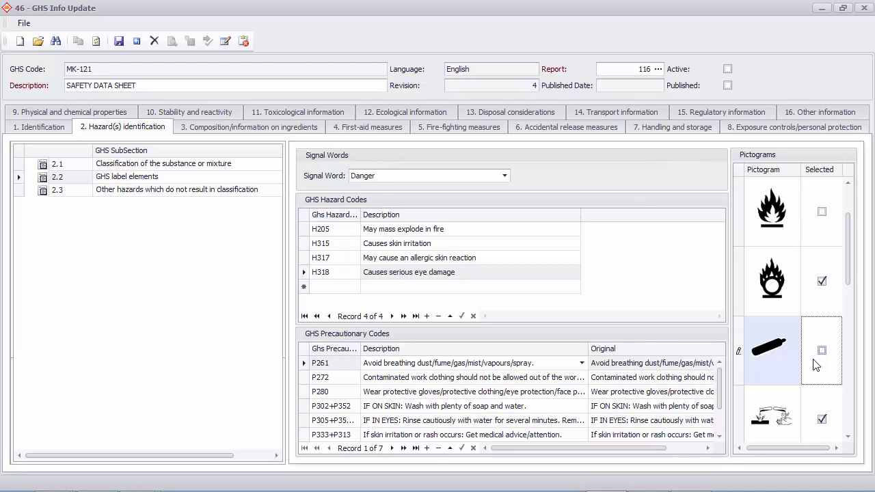
# Step: Add hazard code H227, Combustible liquid, to the GHS hazard codes list
pyautogui.click(347, 289)
pyautogui.click(354, 287)
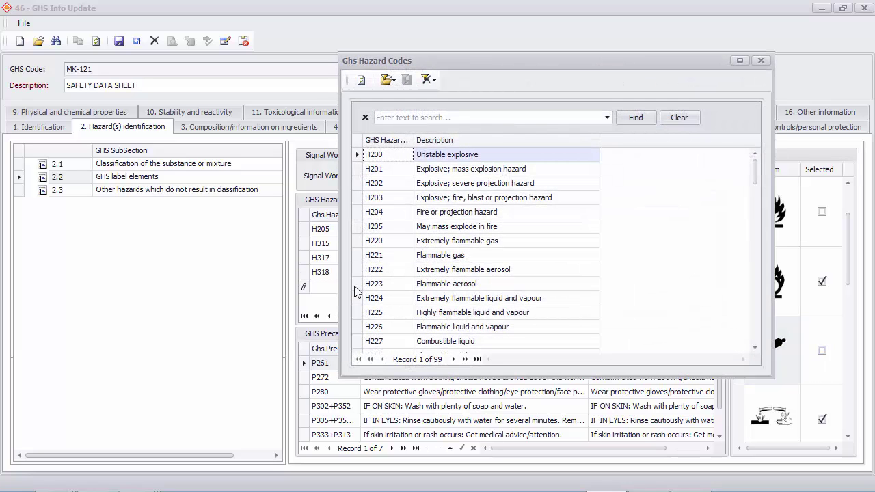
pyautogui.doubleClick(381, 342)
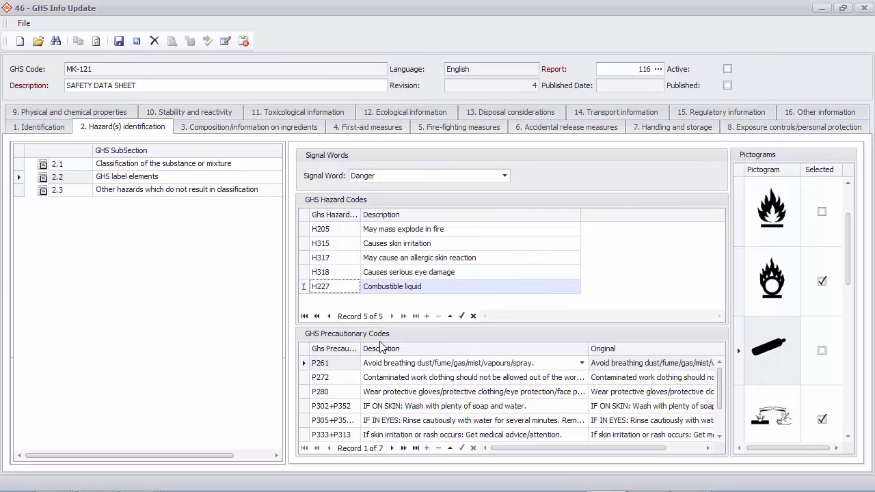
# Step: Add platinum(II) chloride, CAS number 10025-65-7, to the composition ingredients with minimum 1 and maximum 3
pyautogui.click(290, 129)
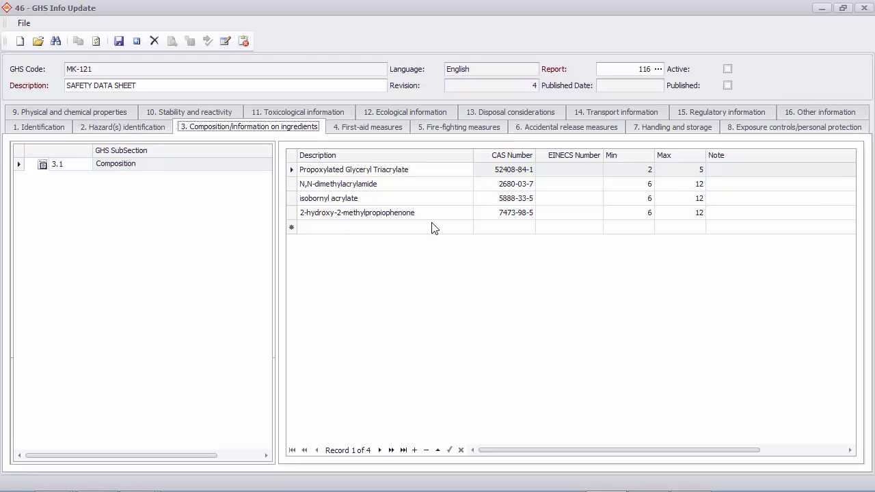
pyautogui.click(520, 229)
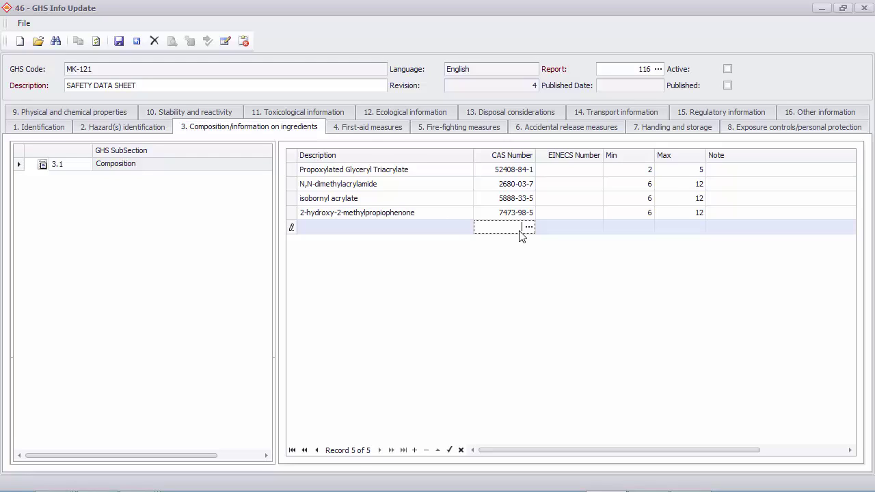
pyautogui.click(529, 229)
pyautogui.click(533, 231)
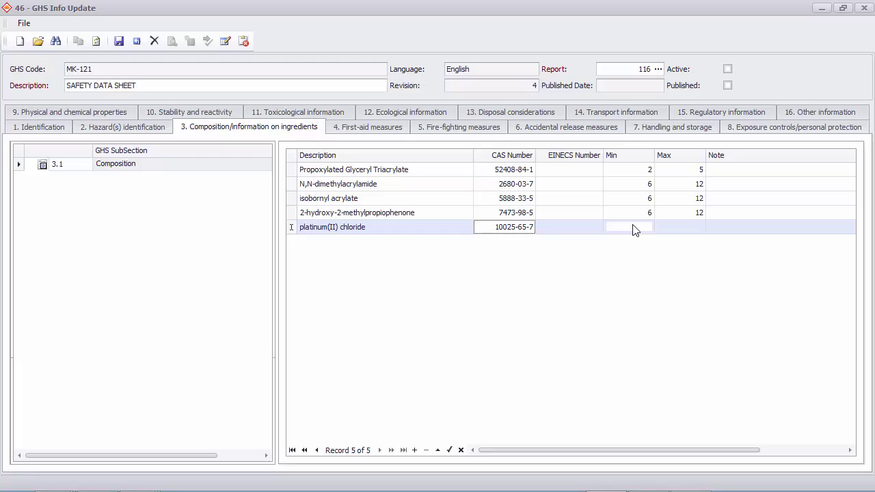
pyautogui.click(635, 227)
pyautogui.press('Tab')
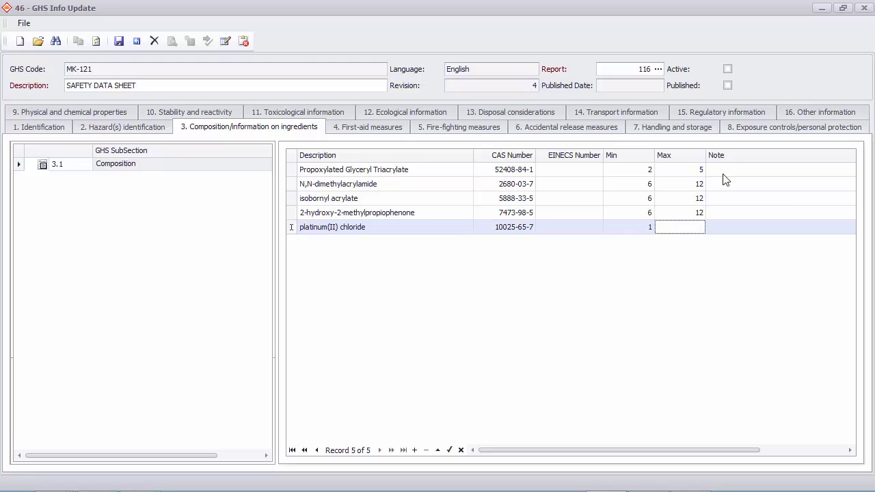
pyautogui.write('3')
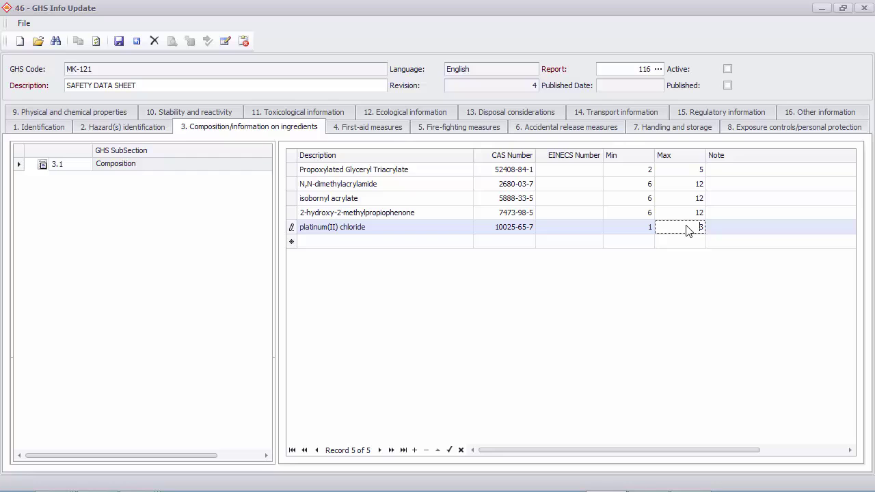
# Step: Upload the first-aid measures text of subsection 4.1 to the library under the name "First Aid Category 1" and save it
pyautogui.click(373, 128)
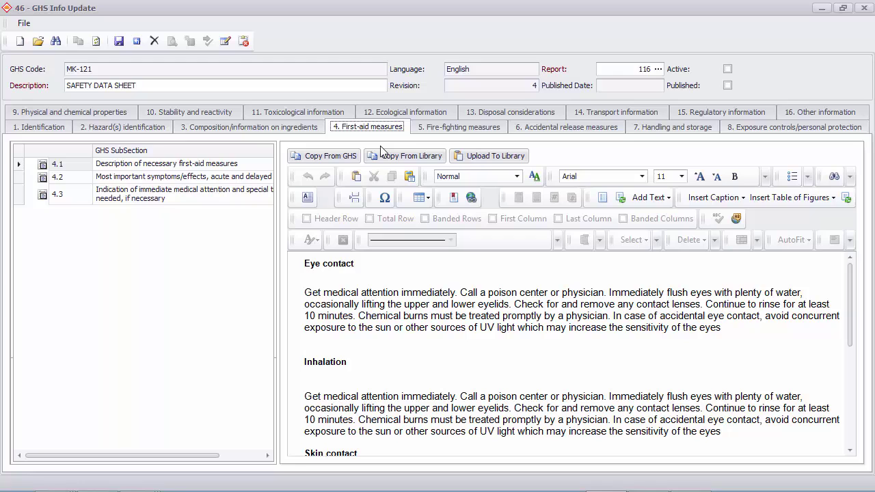
pyautogui.click(462, 157)
pyautogui.write('First ')
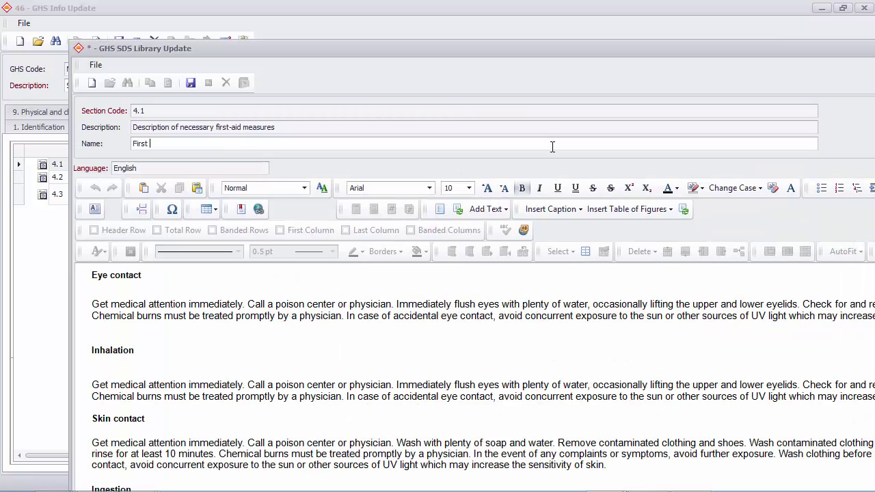
pyautogui.write('Aid Category 1')
pyautogui.click(191, 83)
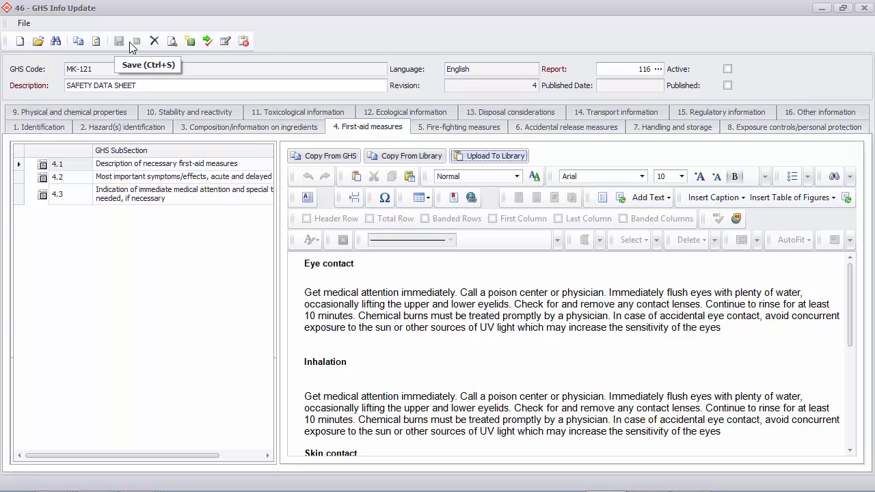
# Step: Preview the safety data sheet report and read through its sections up to the hazard identification pictograms and statements
pyautogui.click(172, 43)
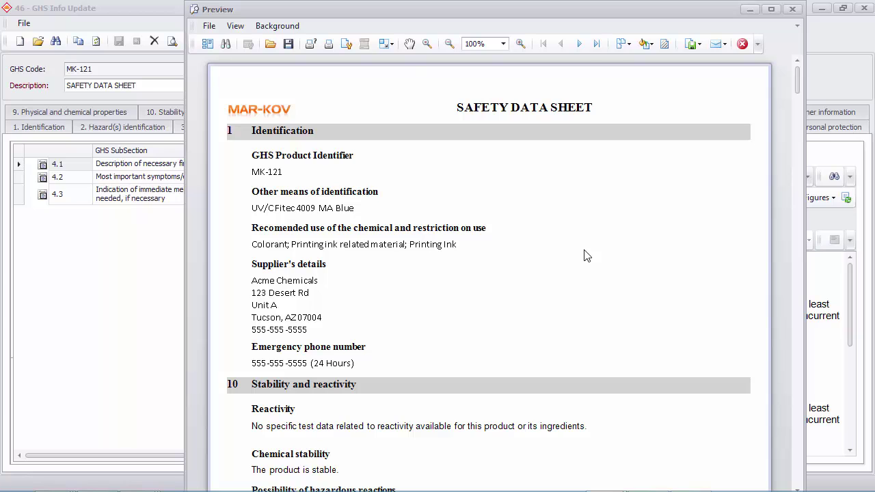
pyautogui.scroll(-5, 584, 256)
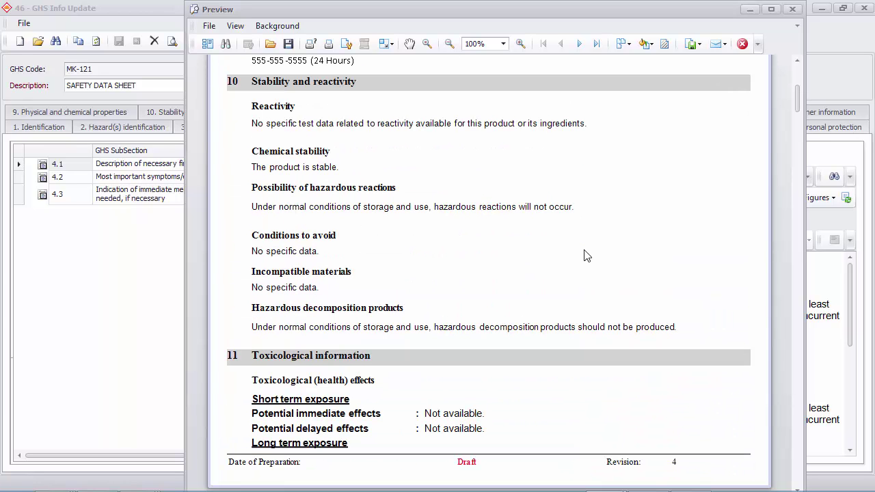
pyautogui.scroll(-5, 585, 256)
pyautogui.scroll(-7, 584, 255)
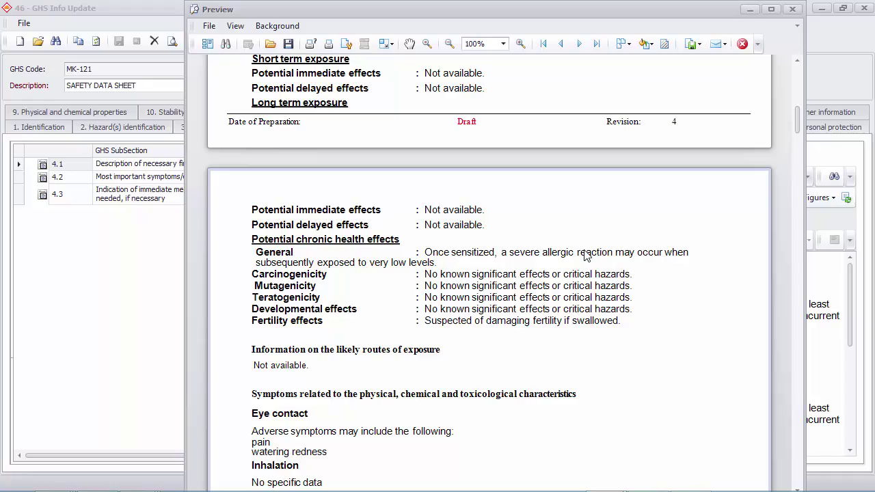
pyautogui.scroll(-12, 584, 256)
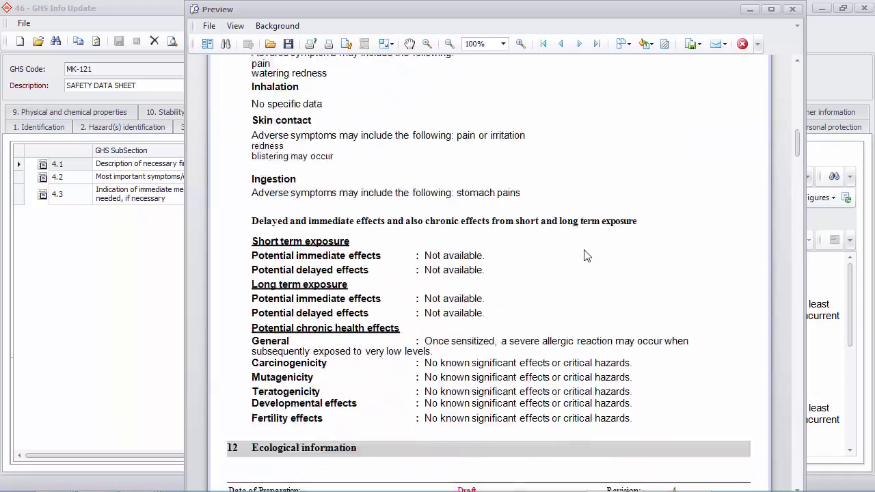
pyautogui.scroll(-10, 584, 255)
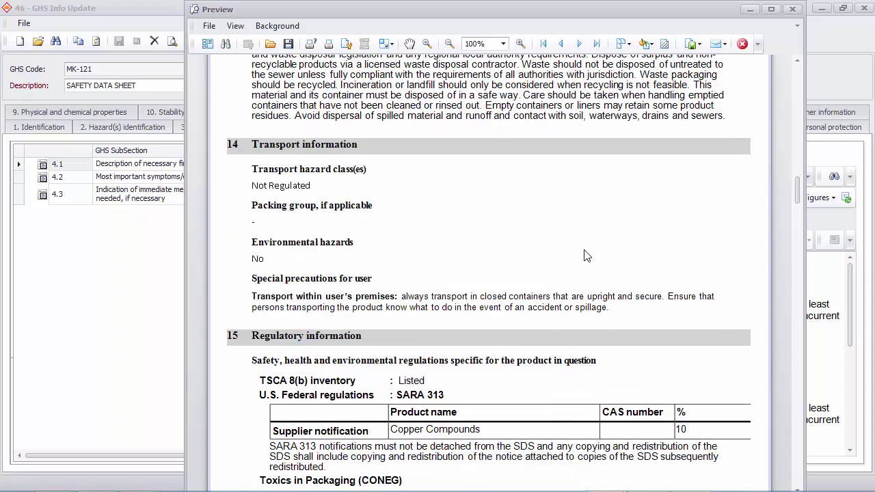
pyautogui.scroll(-7, 584, 256)
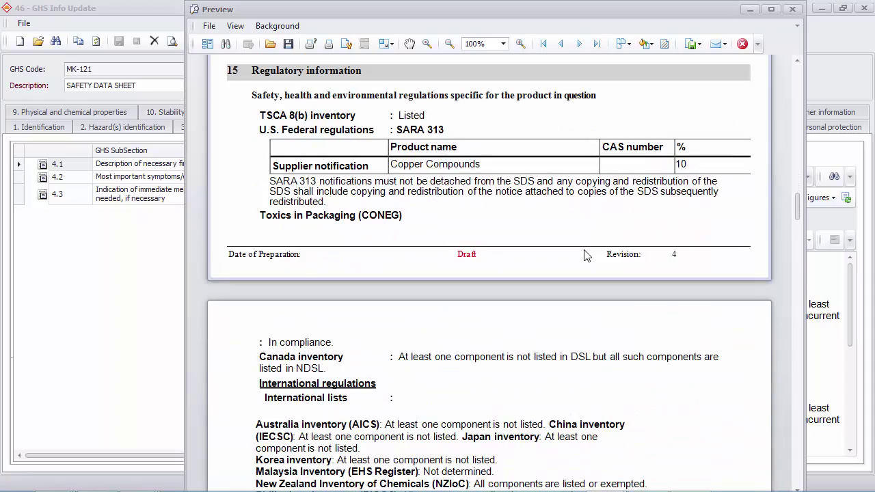
pyautogui.scroll(-6, 585, 256)
pyautogui.scroll(-7, 584, 256)
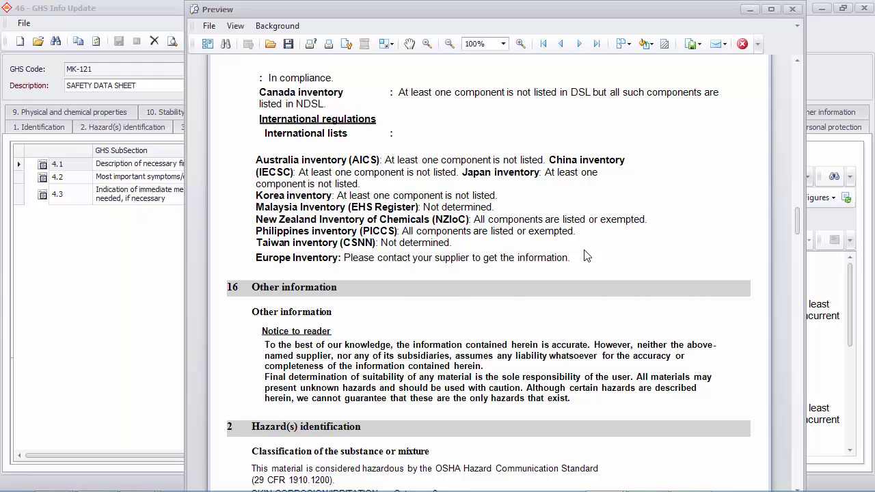
pyautogui.scroll(-3, 584, 256)
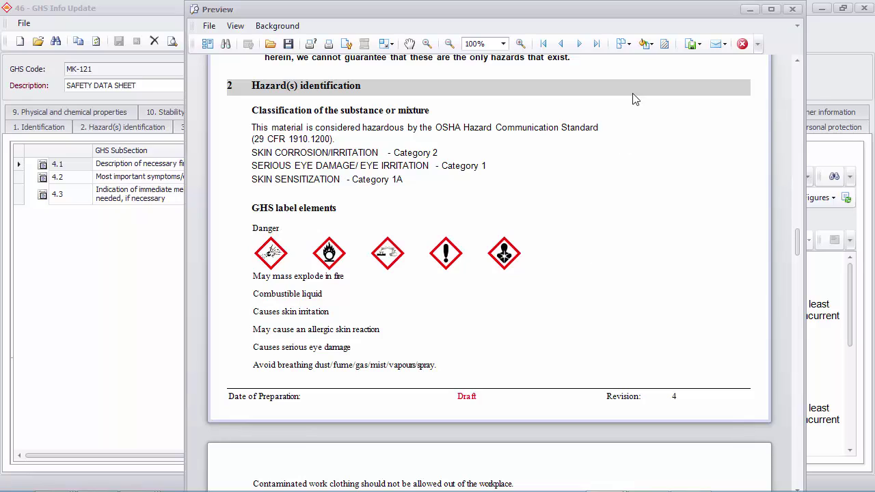
# Step: Check the export formats, start an e-mail with the safety data sheet attached as PDF, then discard it and close the preview
pyautogui.click(699, 45)
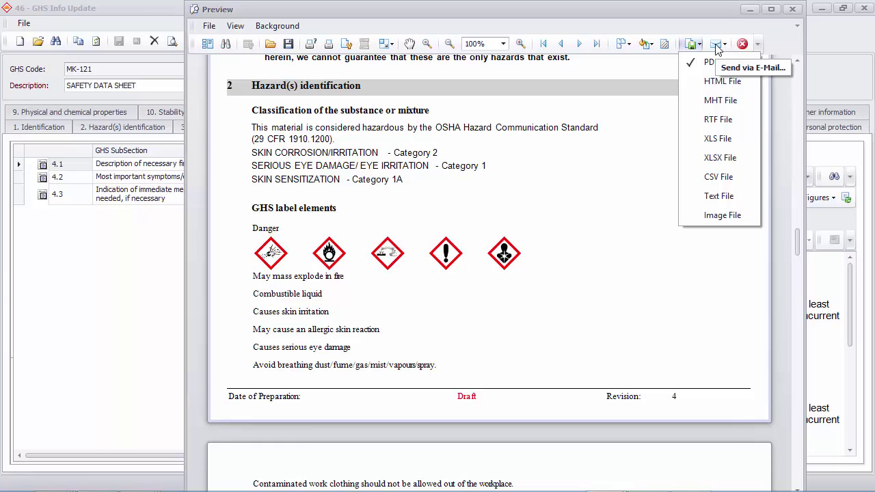
pyautogui.click(716, 45)
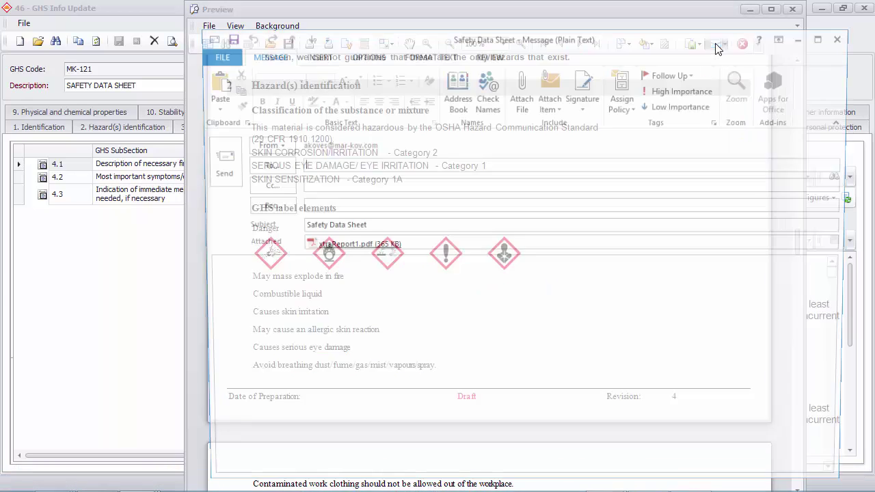
pyautogui.click(845, 38)
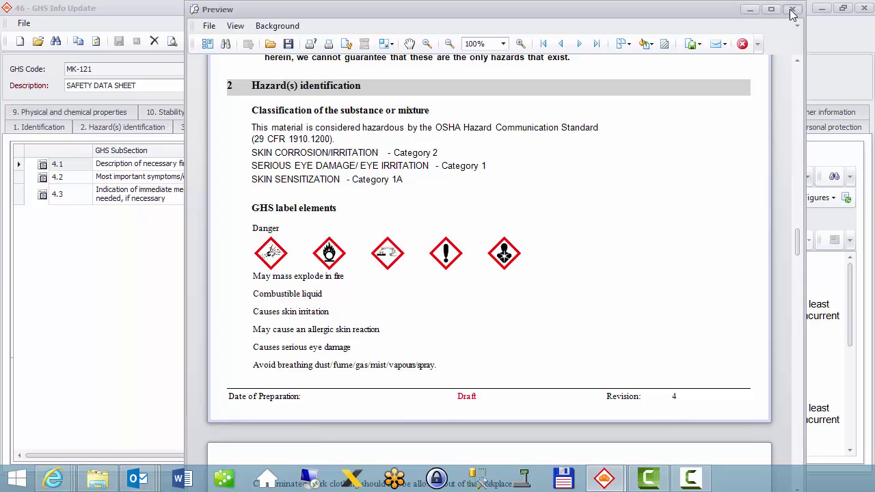
pyautogui.click(791, 12)
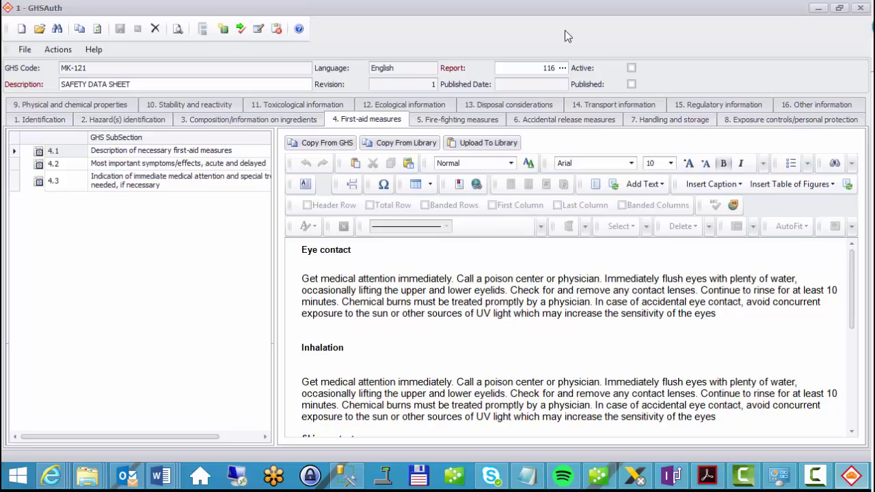
# Step: Preview the GHS label for MK-121 with a quantity of 5.000 gal, then close the preview and the label dialog
pyautogui.click(203, 30)
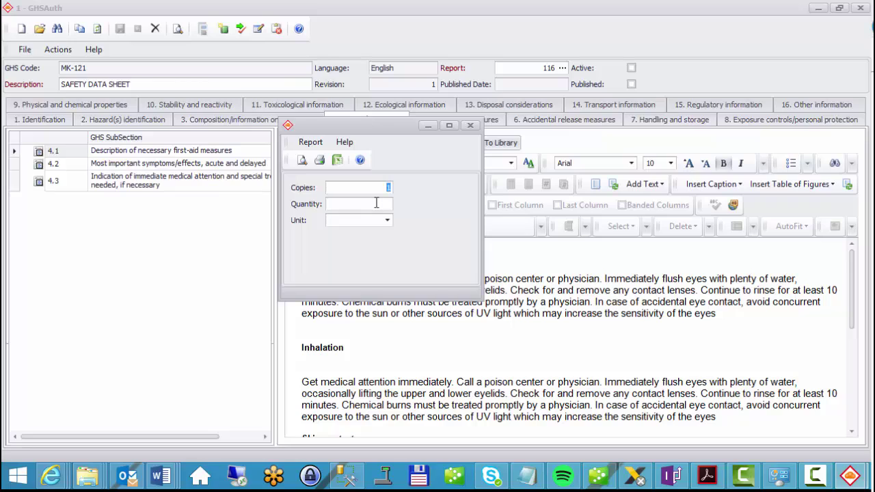
pyautogui.click(376, 203)
pyautogui.write('5000')
pyautogui.press('Tab')
pyautogui.write('gal')
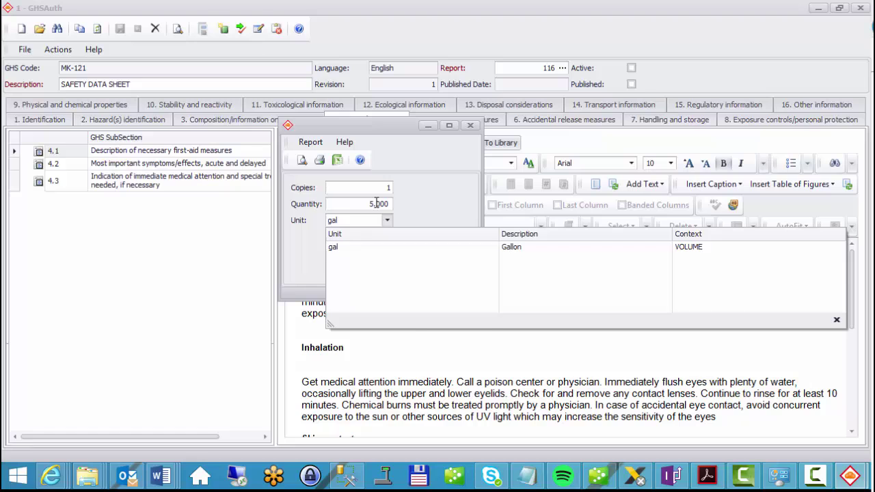
pyautogui.press('Tab')
pyautogui.click(300, 161)
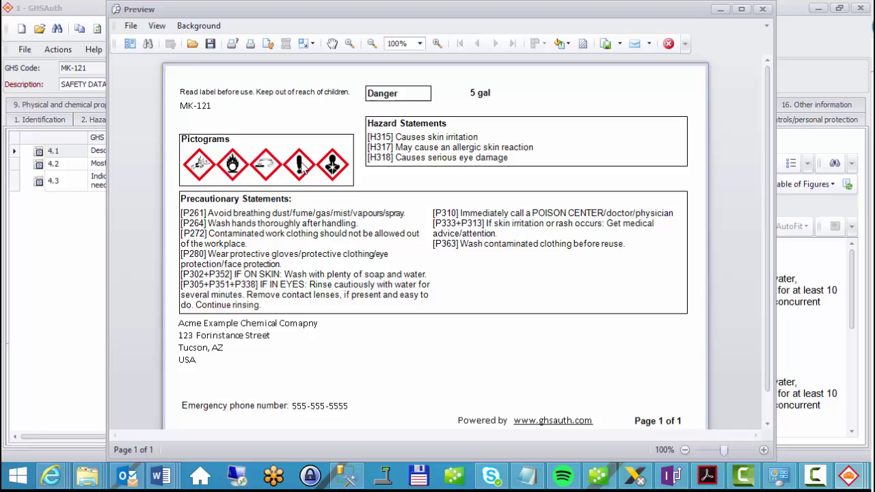
pyautogui.click(669, 44)
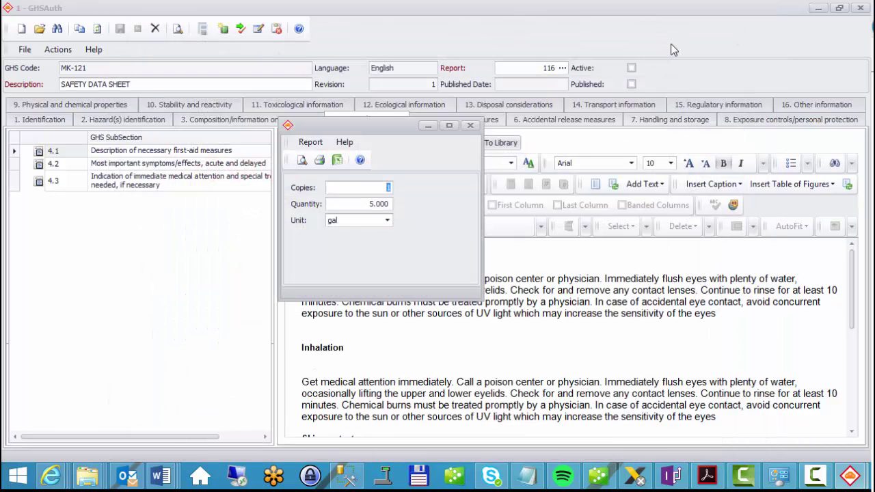
pyautogui.click(470, 125)
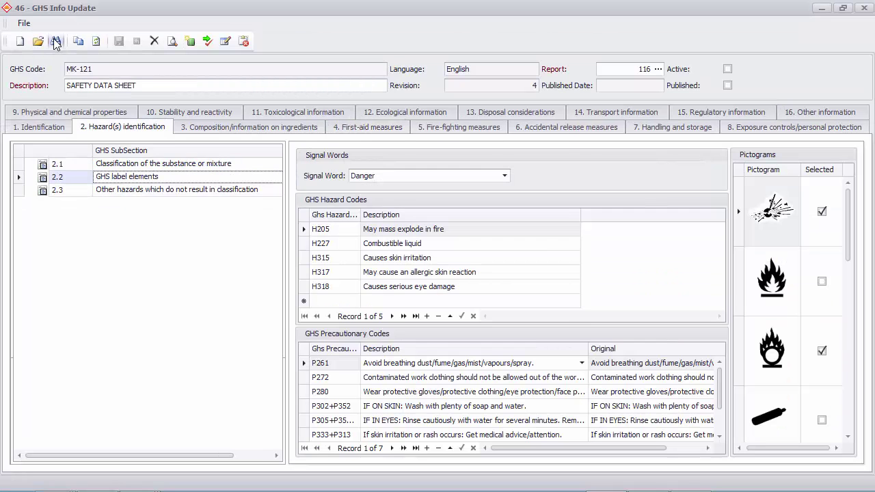
# Step: Find the MK-121 records and open the French safety data sheet, revision 1
pyautogui.click(55, 41)
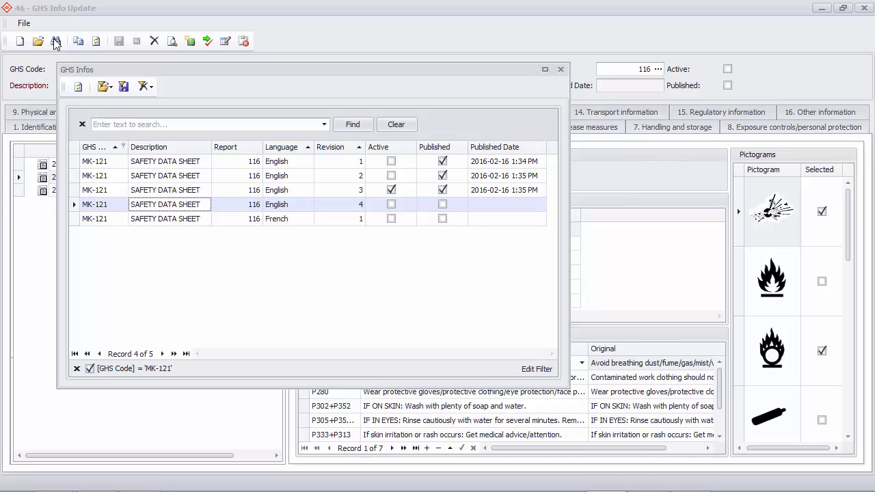
pyautogui.click(298, 220)
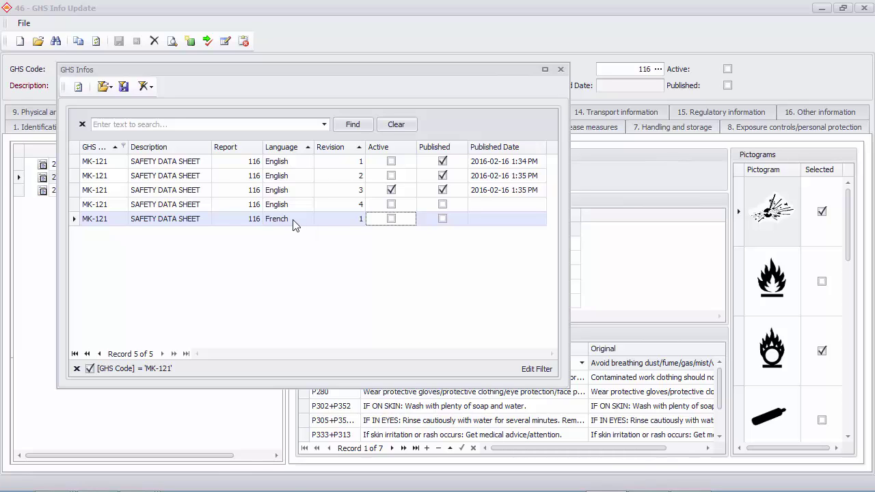
pyautogui.doubleClick(195, 219)
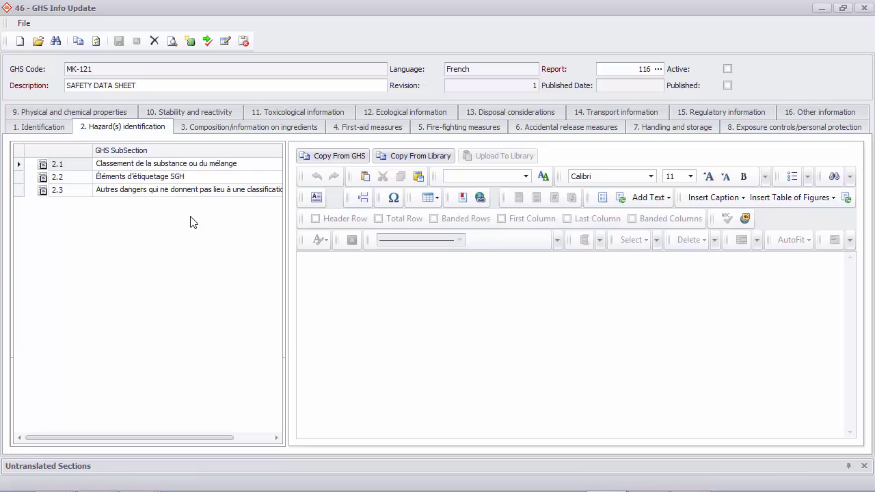
# Step: Show the French GHS label elements in subsection 2.2 and preview the French safety data sheet report
pyautogui.click(154, 176)
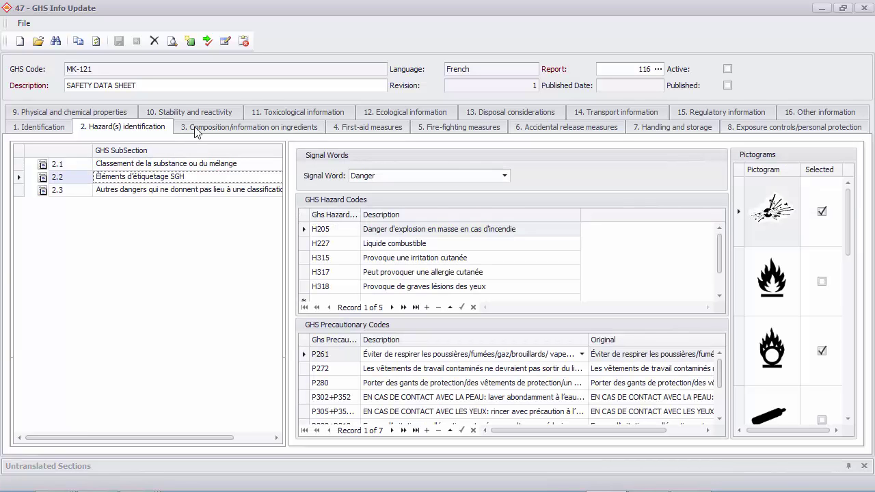
pyautogui.click(173, 42)
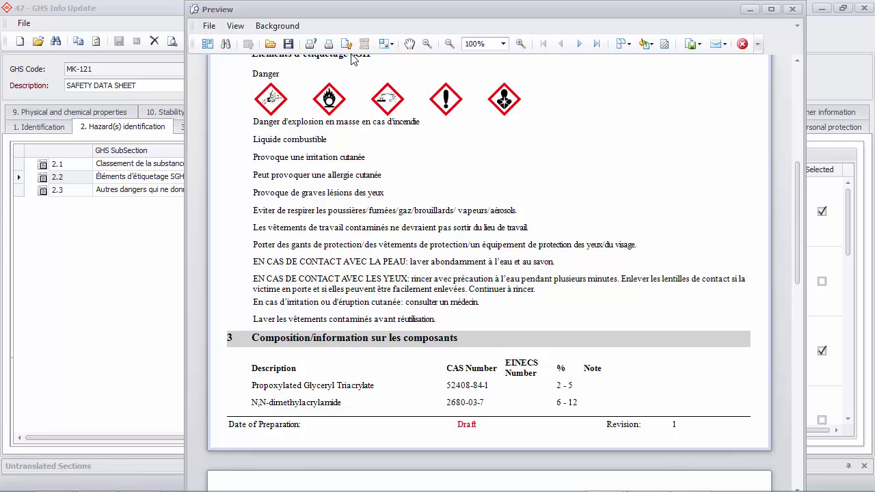